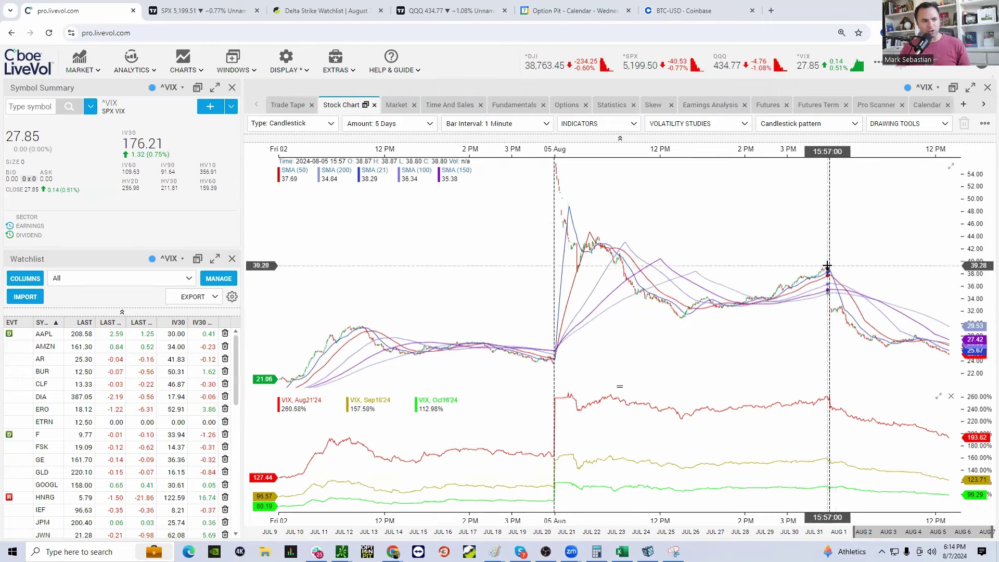
Step: Examine the VIX one-minute chart more closely around the 05 Aug open
{"action": "scroll", "coordinate": [614, 223], "scroll_direction": "up", "scroll_amount": 1}
{"action": "scroll", "coordinate": [613, 223], "scroll_direction": "up", "scroll_amount": 1}
{"action": "scroll", "coordinate": [538, 191], "scroll_direction": "up", "scroll_amount": 1}
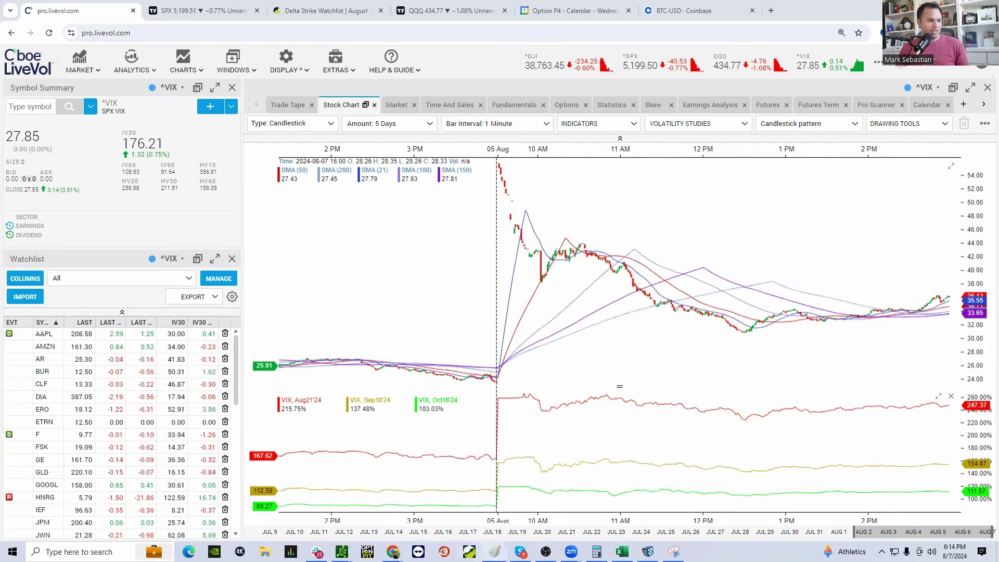
Step: Switch to Paint, draw a curved arrow from the US Treasuries (higher rate) text to the stock tickers, and circle AAPL
{"action": "mouse_move", "coordinate": [494, 552]}
{"action": "left_click", "coordinate": [599, 517]}
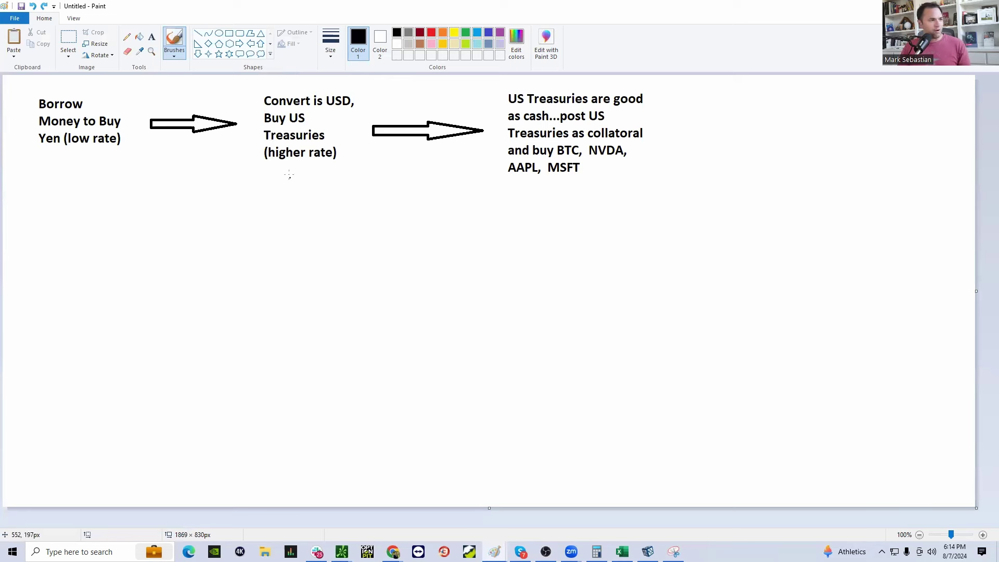
{"action": "mouse_move", "coordinate": [291, 163]}
{"action": "left_mouse_down"}
{"action": "mouse_move", "coordinate": [398, 301]}
{"action": "mouse_move", "coordinate": [543, 175]}
{"action": "mouse_move", "coordinate": [513, 186]}
{"action": "mouse_move", "coordinate": [548, 179]}
{"action": "mouse_move", "coordinate": [557, 211]}
{"action": "left_mouse_up"}
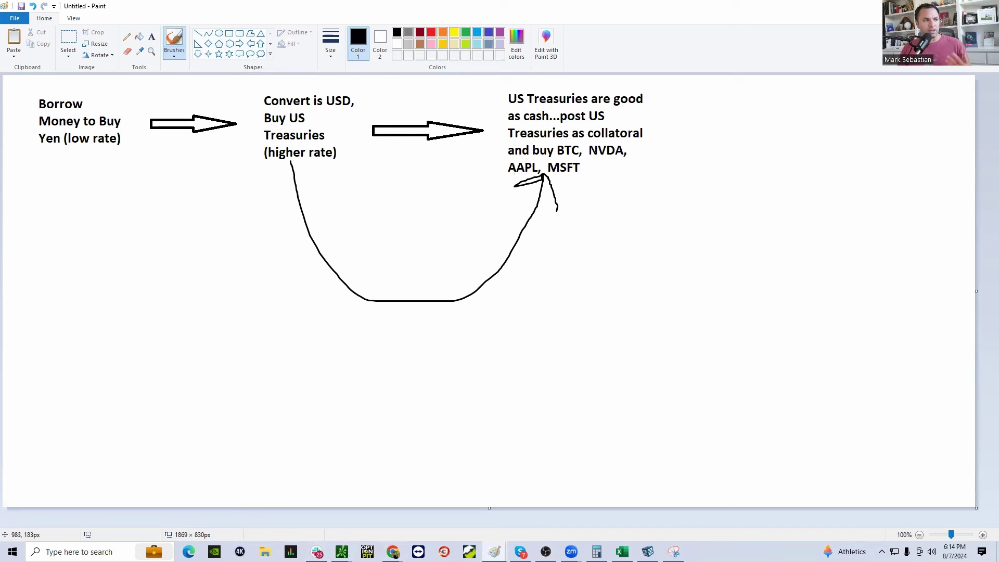
{"action": "mouse_move", "coordinate": [537, 158]}
{"action": "left_mouse_down"}
{"action": "mouse_move", "coordinate": [520, 154]}
{"action": "mouse_move", "coordinate": [498, 170]}
{"action": "mouse_move", "coordinate": [523, 189]}
{"action": "mouse_move", "coordinate": [541, 183]}
{"action": "mouse_move", "coordinate": [532, 155]}
{"action": "left_mouse_up"}
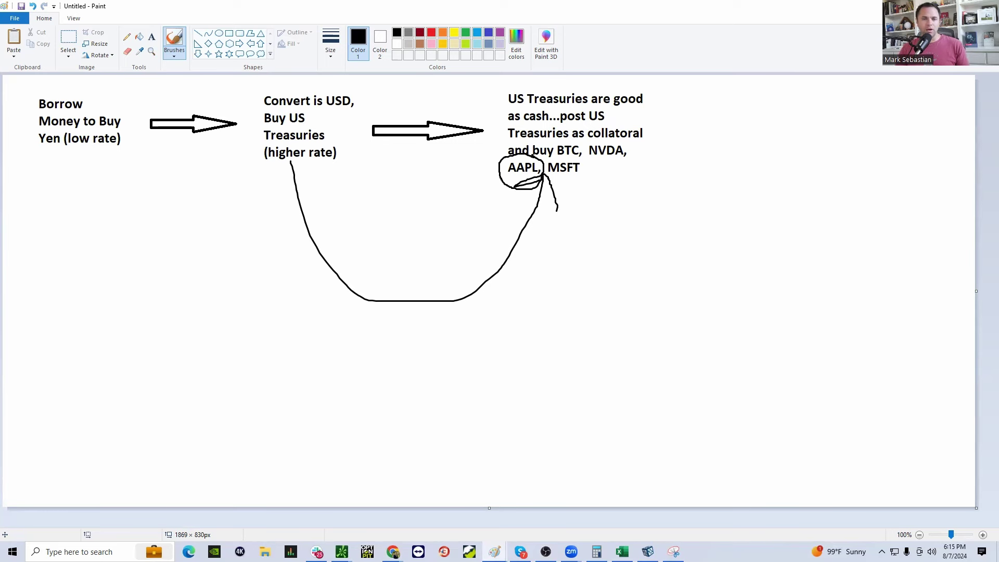
Step: Switch back to LiveVol and load the AAPL stock chart, focusing on the price action around the 05 Aug open
{"action": "key", "text": "alt+Tab"}
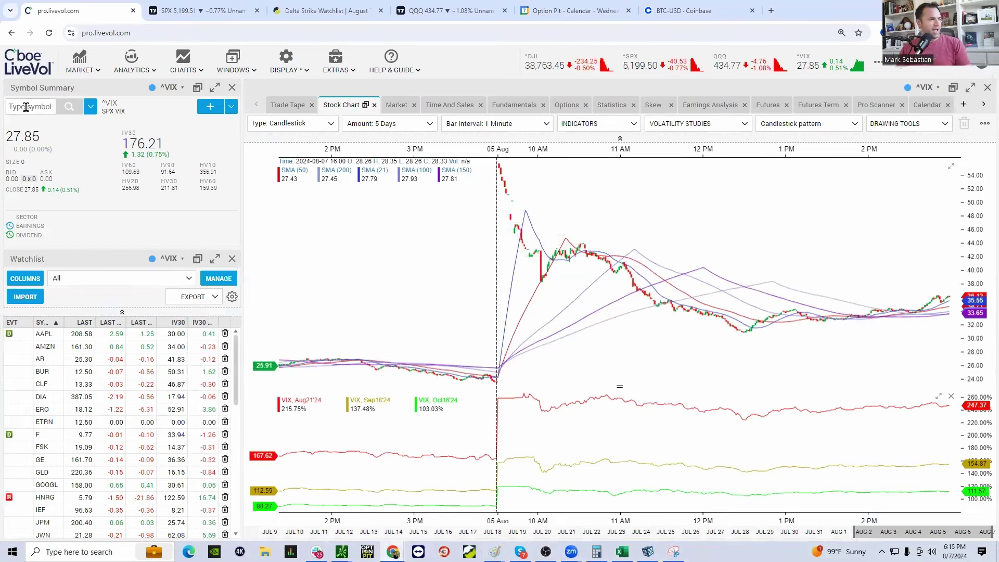
{"action": "type", "text": "aapl"}
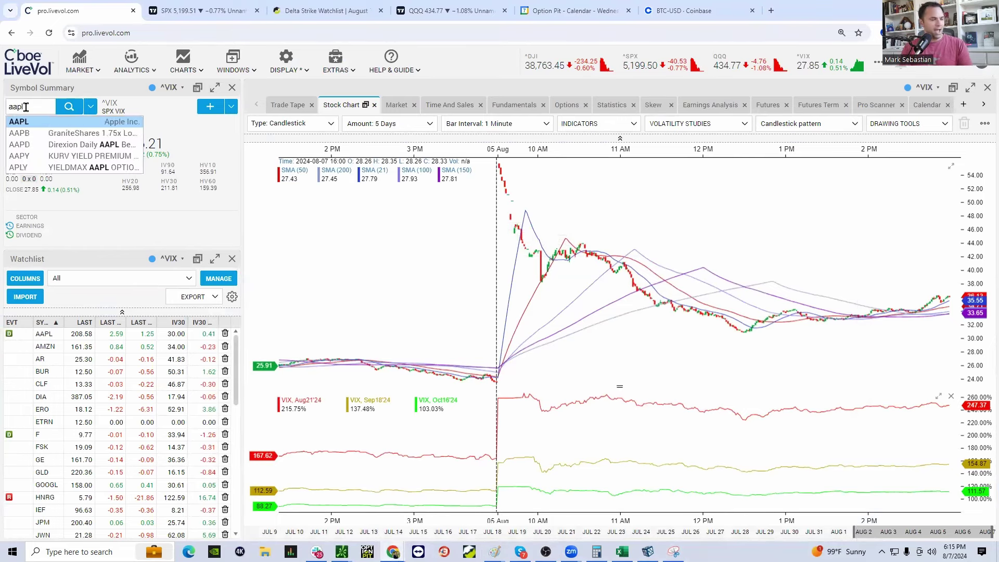
{"action": "key", "text": "Return"}
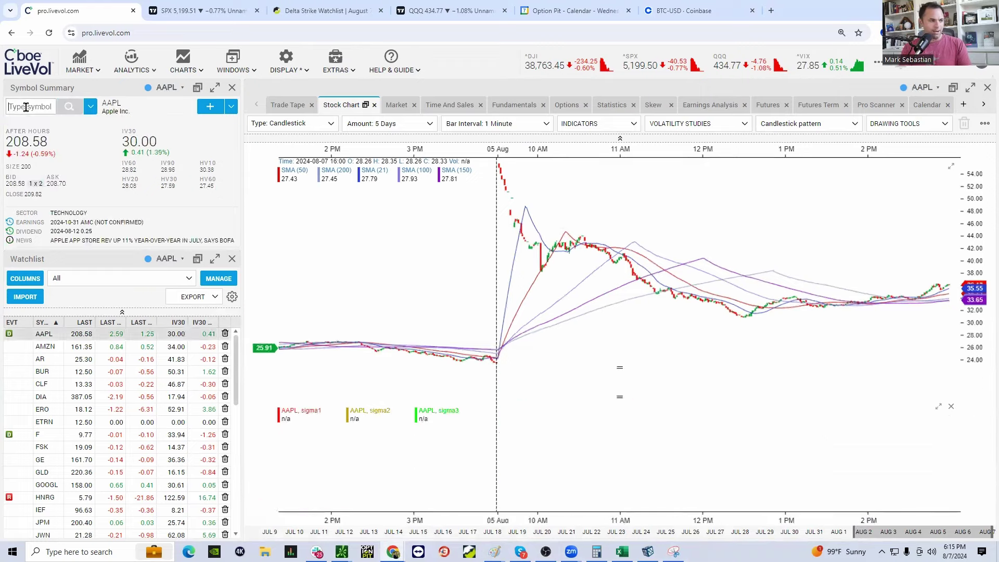
{"action": "scroll", "coordinate": [618, 341], "scroll_direction": "up", "scroll_amount": 5}
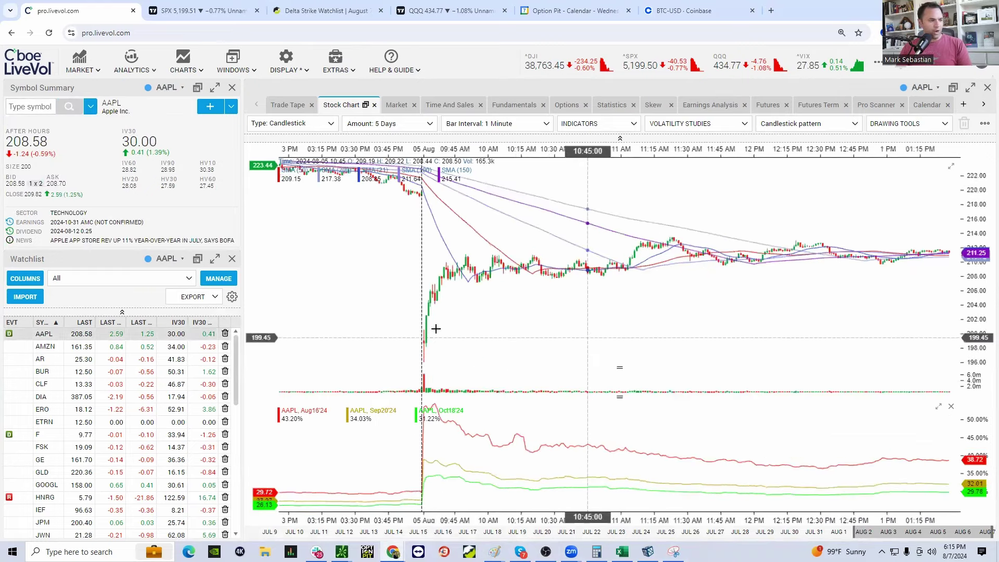
{"action": "scroll", "coordinate": [677, 327], "scroll_direction": "up", "scroll_amount": 2}
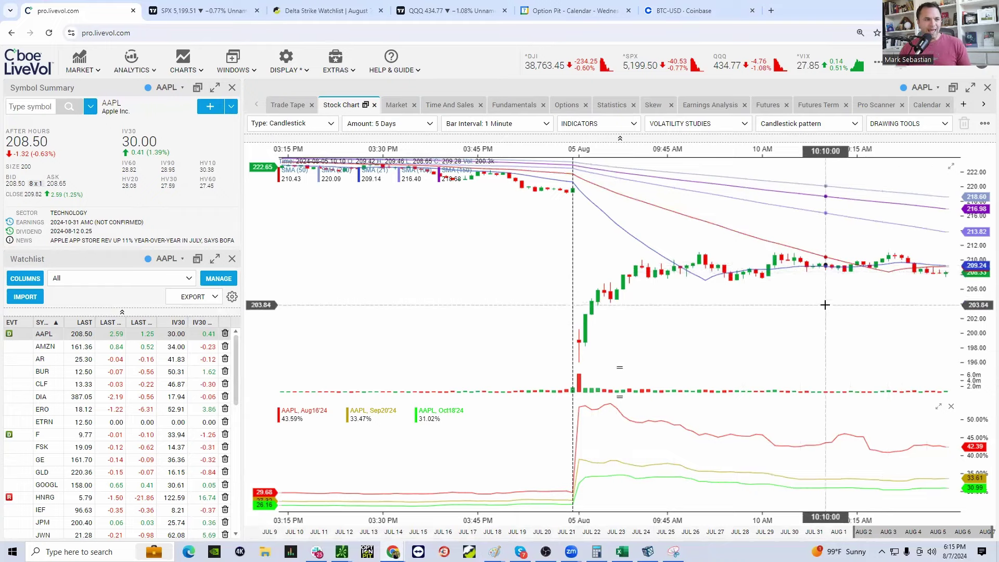
Step: Widen the AAPL chart to review the whole five-day range from Fri 02 to Wed 07
{"action": "scroll", "coordinate": [820, 308], "scroll_direction": "down", "scroll_amount": 1}
{"action": "scroll", "coordinate": [805, 319], "scroll_direction": "down", "scroll_amount": 4}
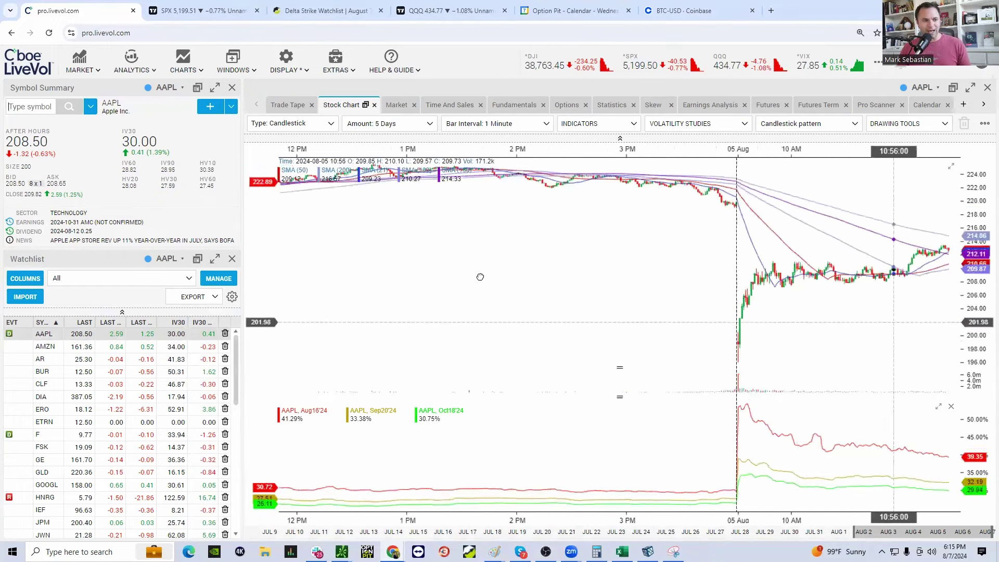
{"action": "scroll", "coordinate": [736, 319], "scroll_direction": "down", "scroll_amount": 3}
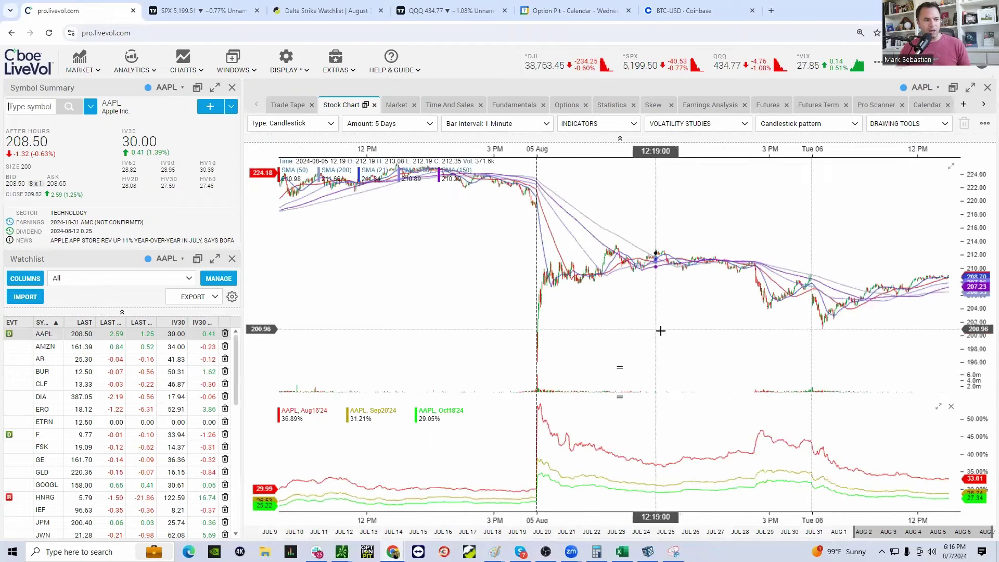
{"action": "scroll", "coordinate": [656, 338], "scroll_direction": "down", "scroll_amount": 3}
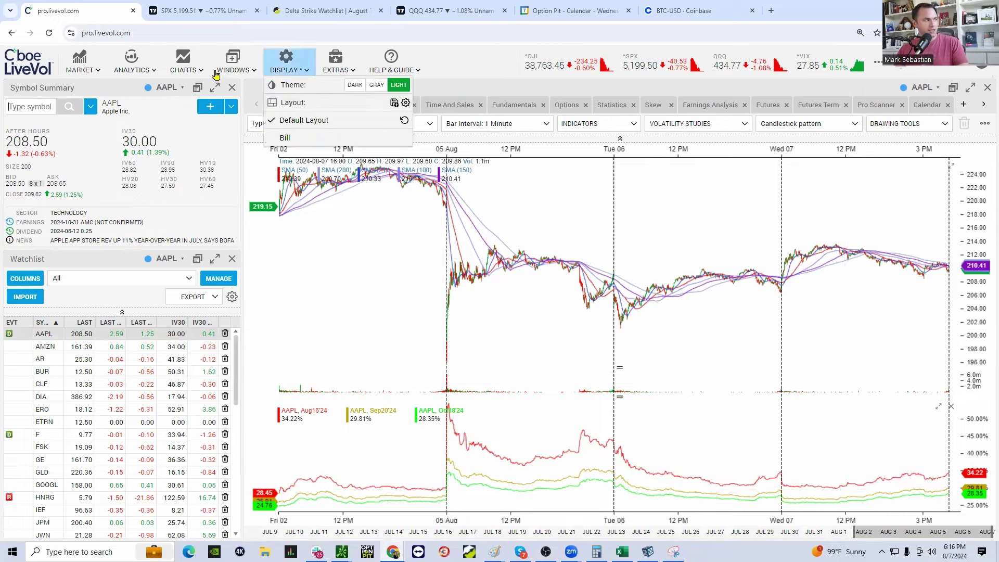
Step: Load the FXY Japanese yen chart and set its time range to 6 Months
{"action": "left_click", "coordinate": [38, 106]}
{"action": "type", "text": "txy"}
{"action": "key", "text": "Return"}
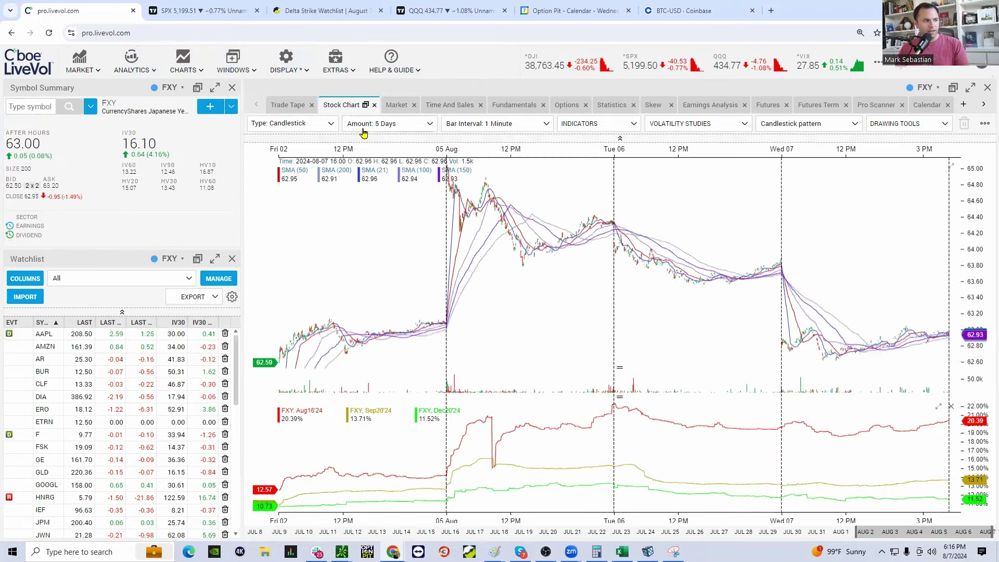
{"action": "left_click", "coordinate": [383, 125]}
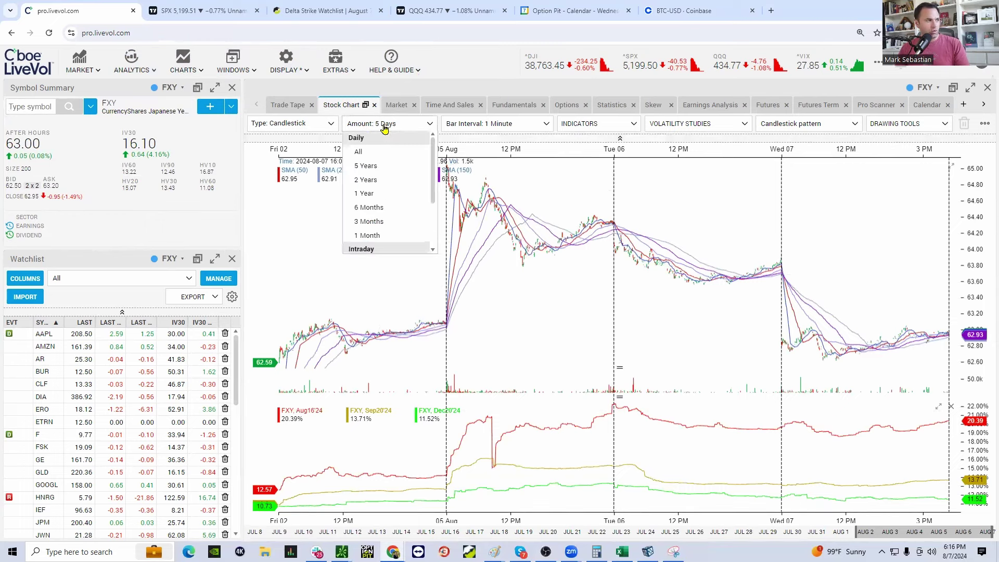
{"action": "left_click", "coordinate": [367, 207]}
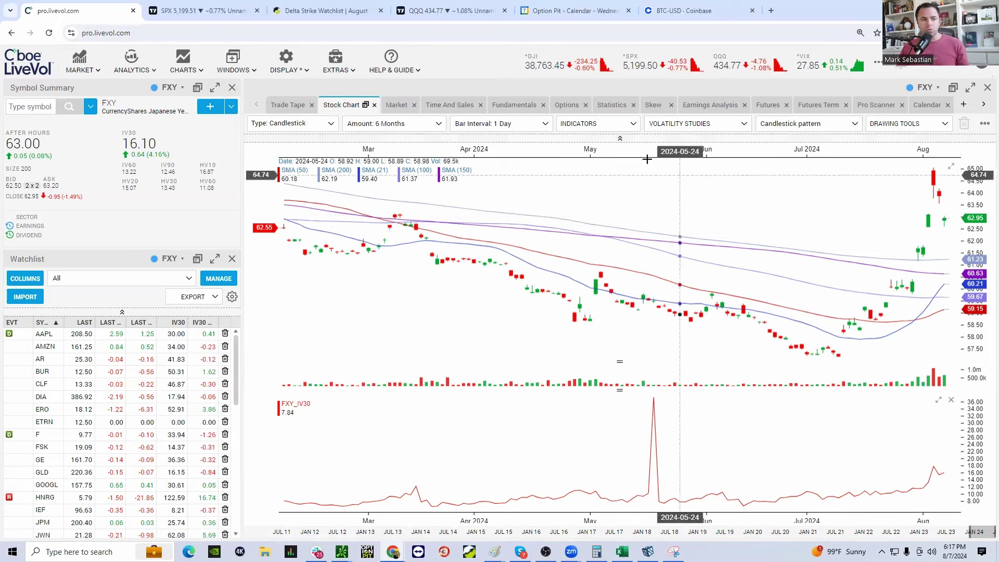
Step: Load the TLT Treasury bond fund to view its six-month chart
{"action": "left_click", "coordinate": [28, 103]}
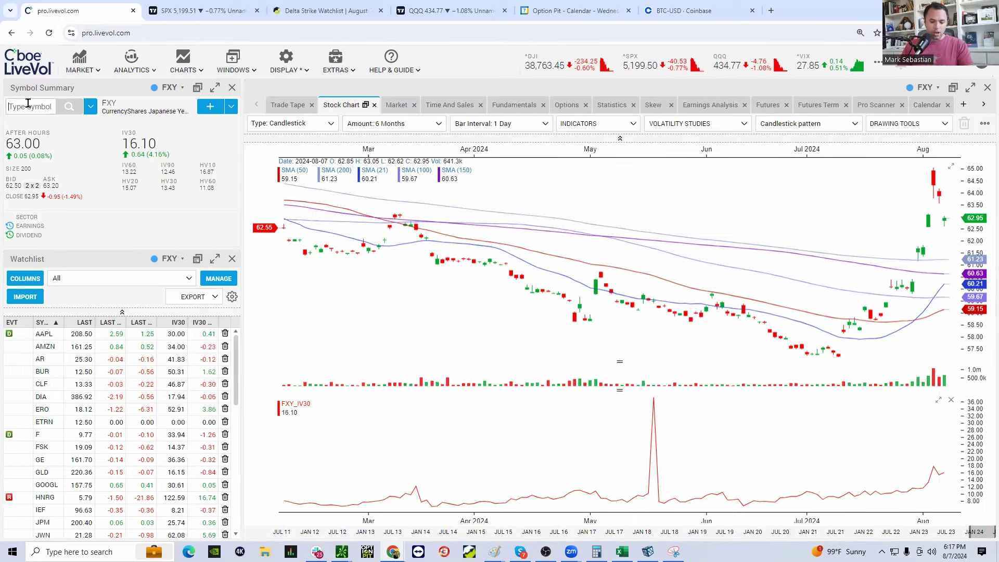
{"action": "type", "text": "tlt"}
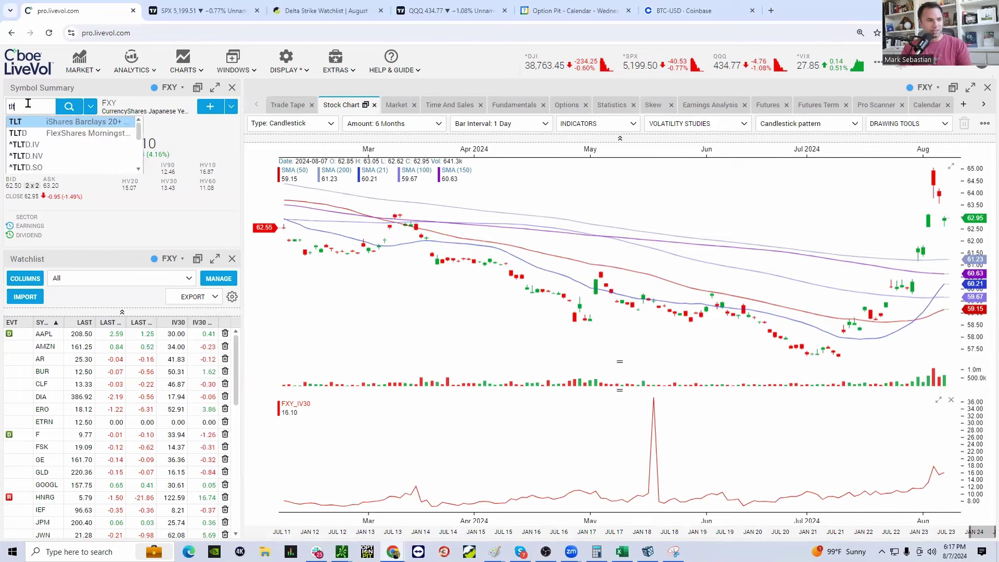
{"action": "key", "text": "Return"}
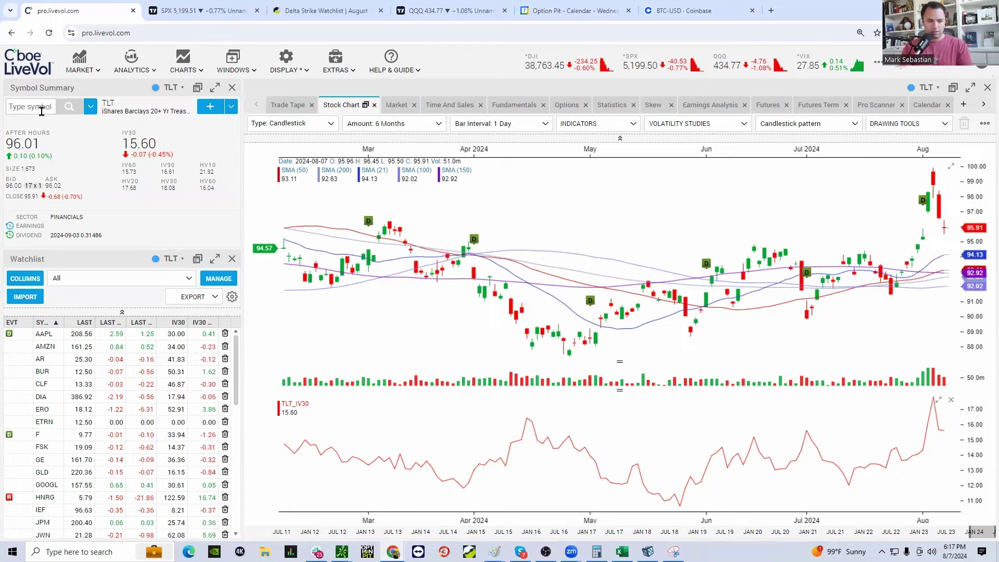
Step: Load AAPL to view its price and implied volatility over six months
{"action": "left_click", "coordinate": [42, 111]}
{"action": "type", "text": "aapl"}
{"action": "key", "text": "Return"}
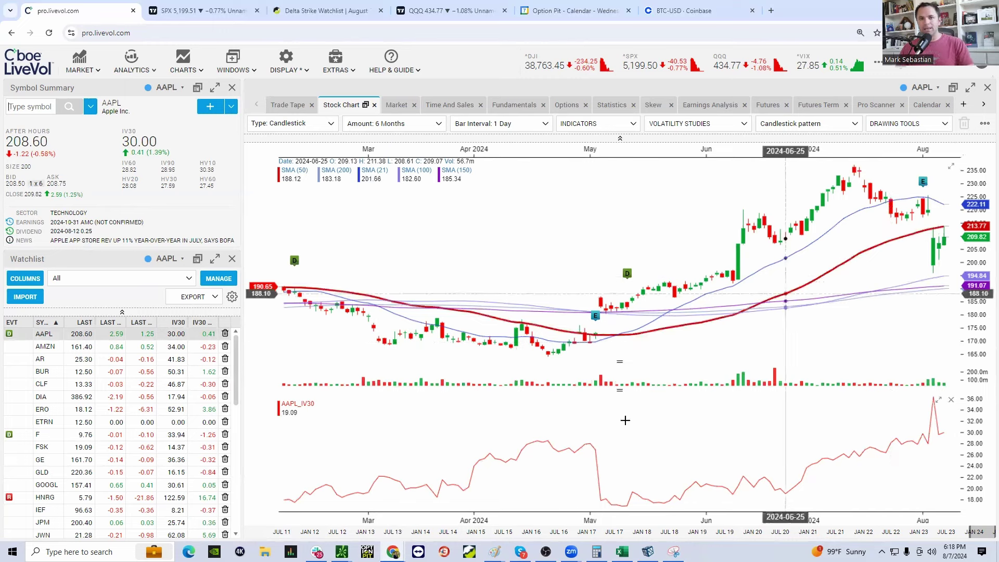
Step: Bring up the FXY six-month chart again and return to AAPL to compare the two
{"action": "left_click", "coordinate": [33, 106]}
{"action": "type", "text": "fxy"}
{"action": "key", "text": "Return"}
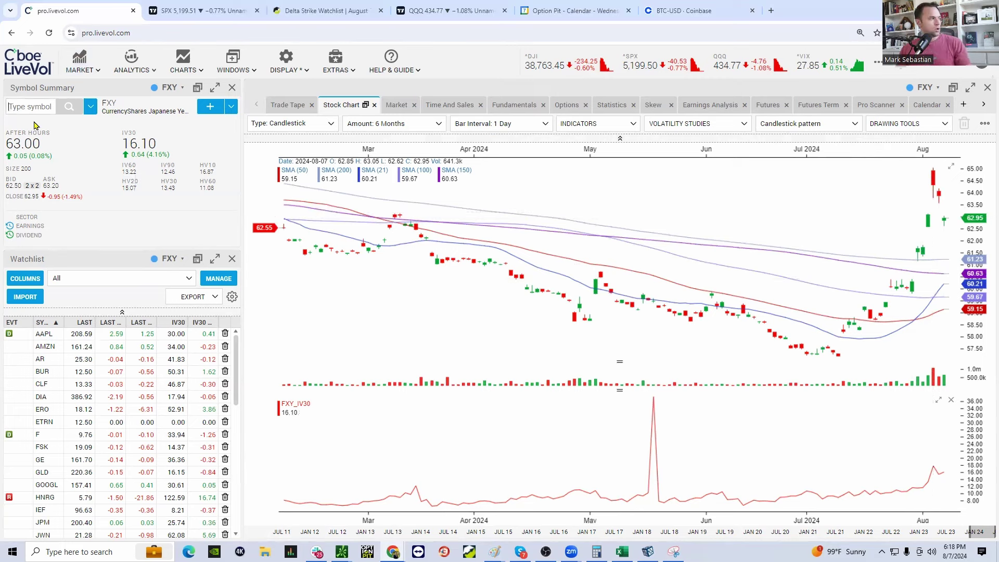
{"action": "type", "text": "AAPL"}
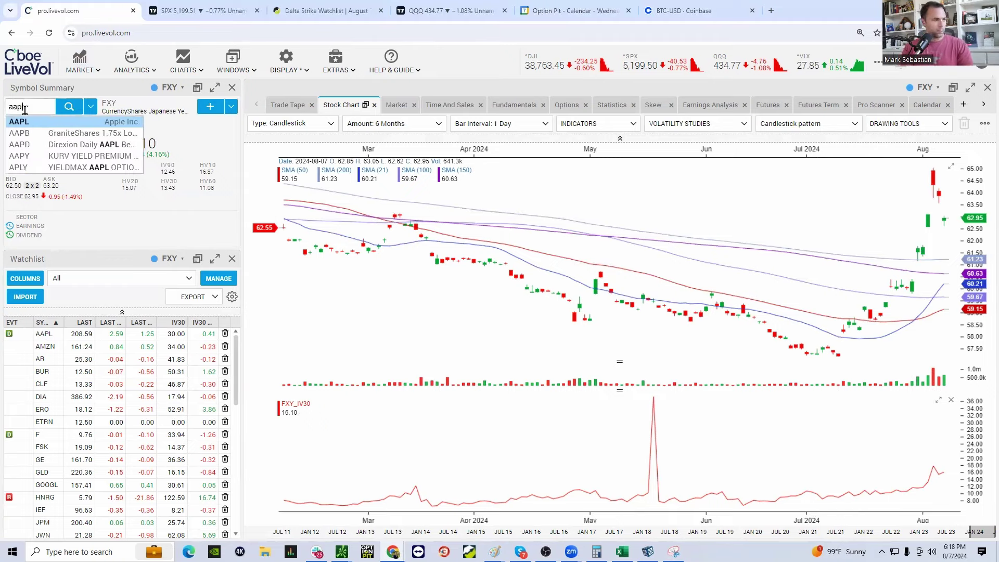
{"action": "key", "text": "Return"}
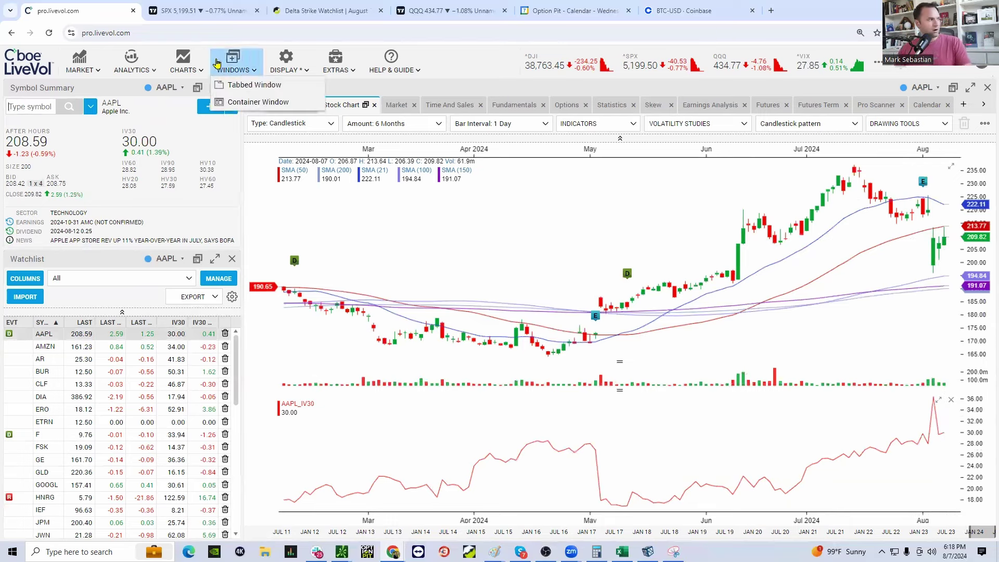
Step: Load the S&P 500 index (SPX) to view its six-month chart
{"action": "left_click", "coordinate": [46, 106]}
{"action": "type", "text": "spx"}
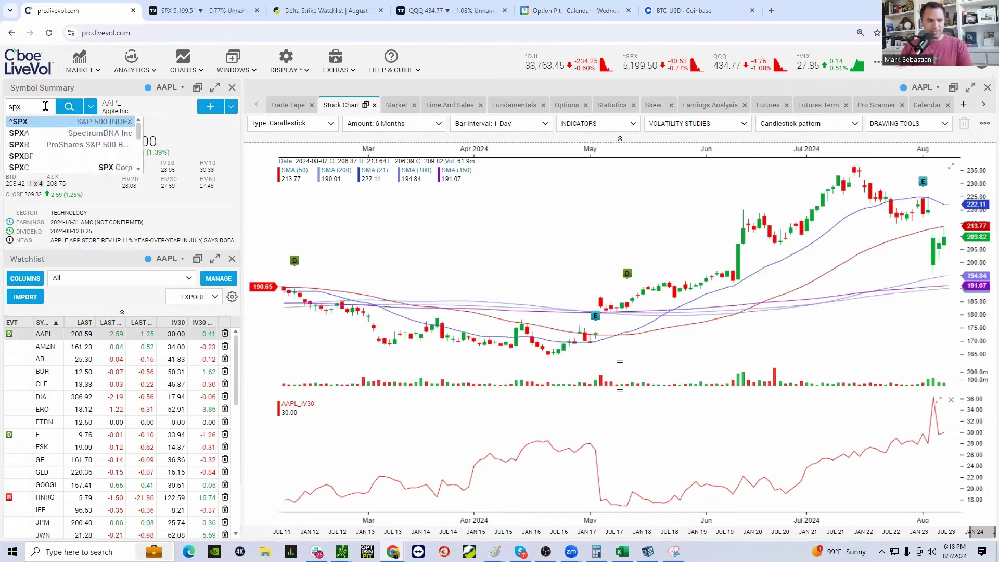
{"action": "key", "text": "Return"}
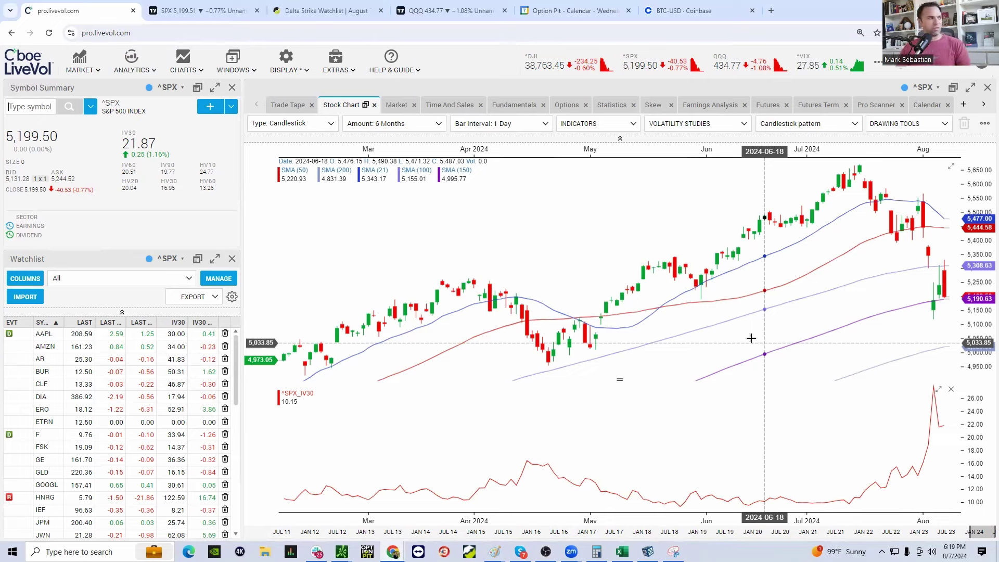
Step: Load VIX, inspect its daily candles around 05 Aug, and open its futures term structure
{"action": "left_click", "coordinate": [31, 108]}
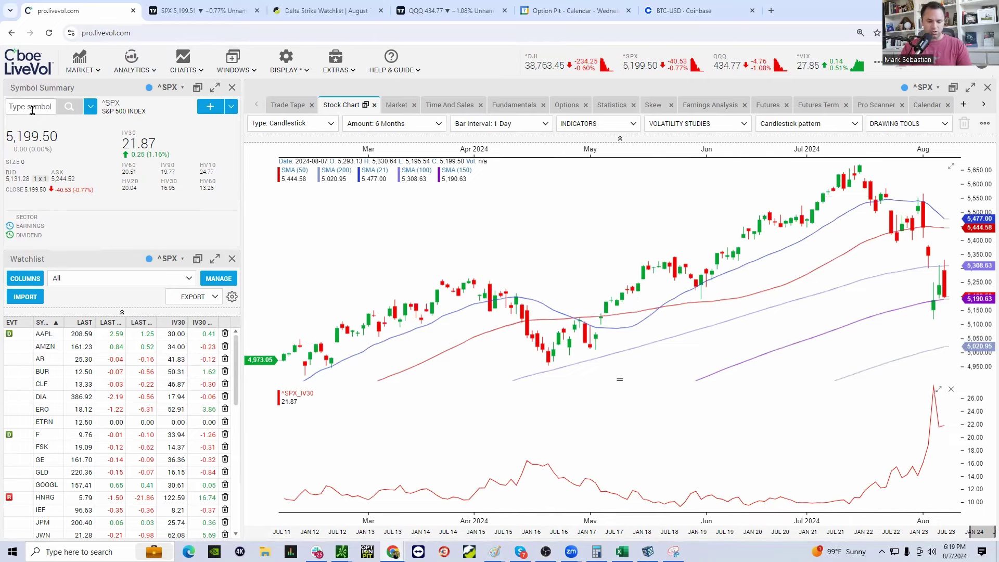
{"action": "type", "text": "vix"}
{"action": "key", "text": "Return"}
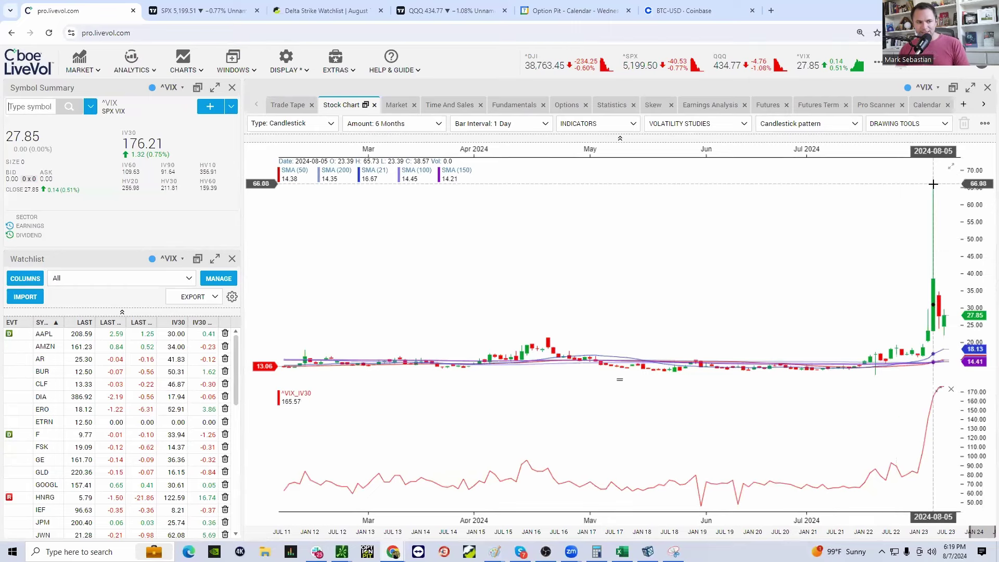
{"action": "scroll", "coordinate": [884, 271], "scroll_direction": "up", "scroll_amount": 5}
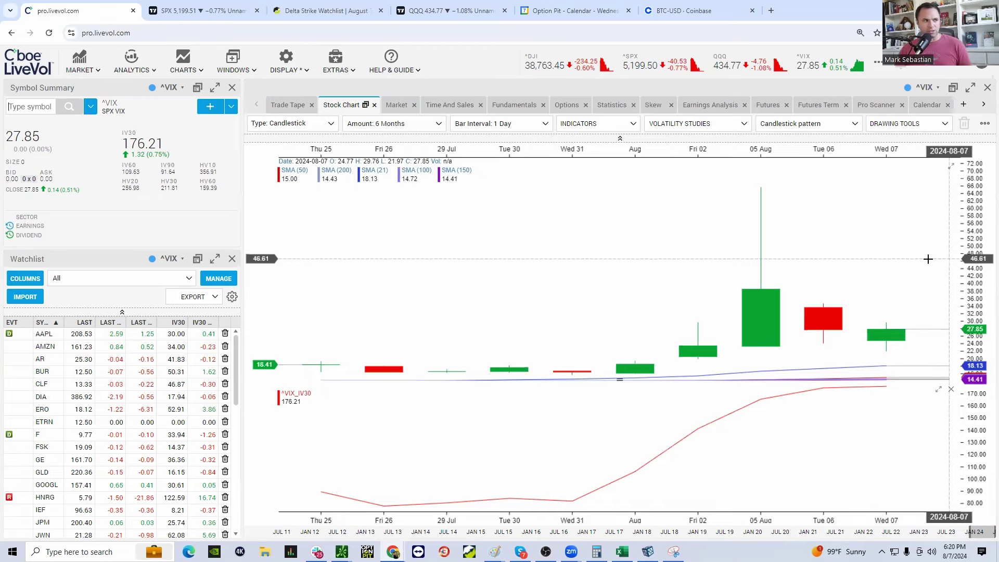
{"action": "left_click", "coordinate": [813, 106]}
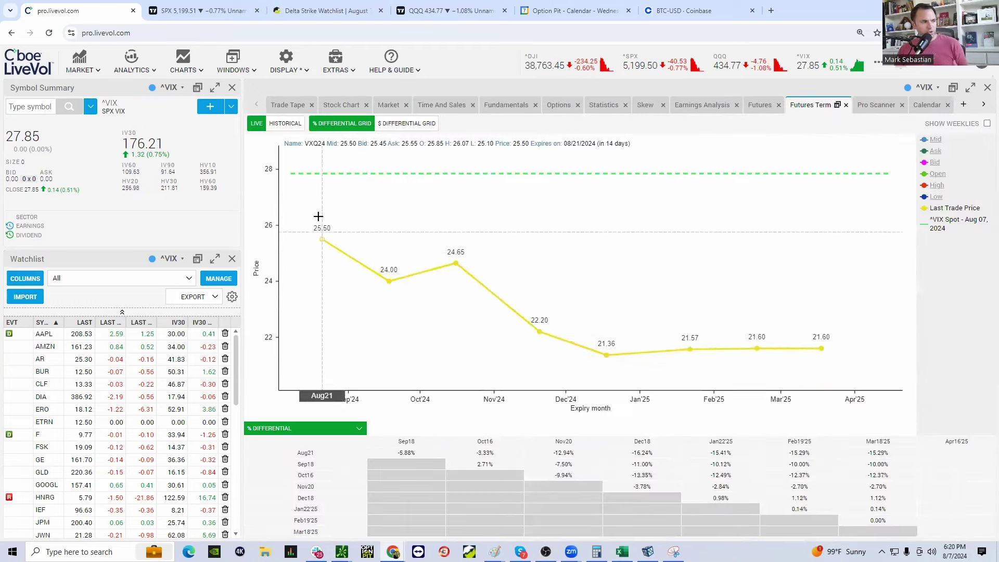